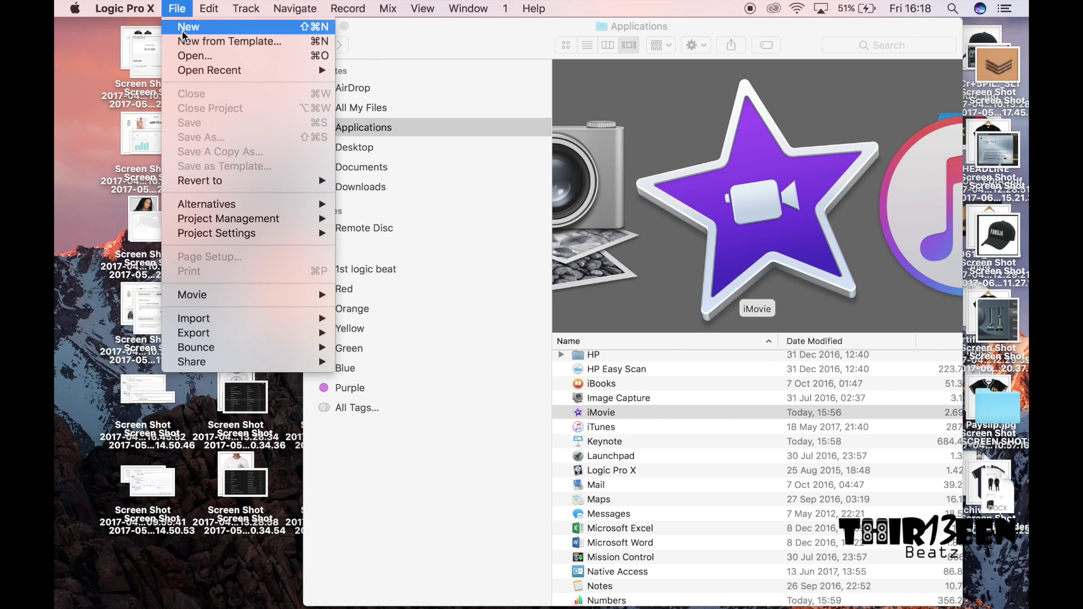
- Open the File menu in Logic Pro X's menu bar
left_click(192, 57)
- Create a new project with a Software Instrument track, Inst 1, and close Musical Typing
left_click(176, 8)
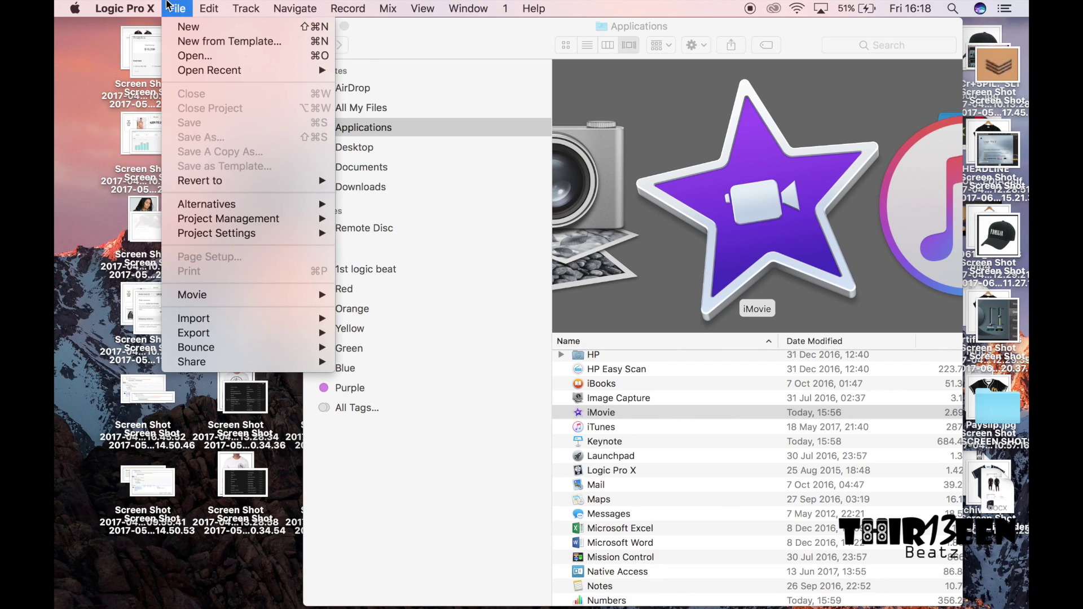
left_click(208, 35)
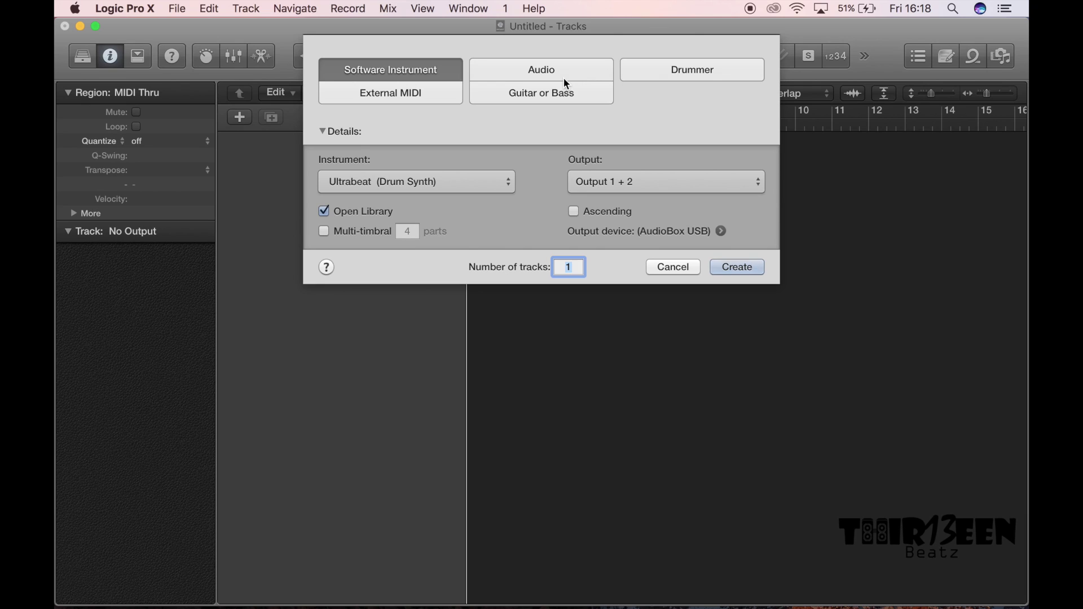
left_click(537, 77)
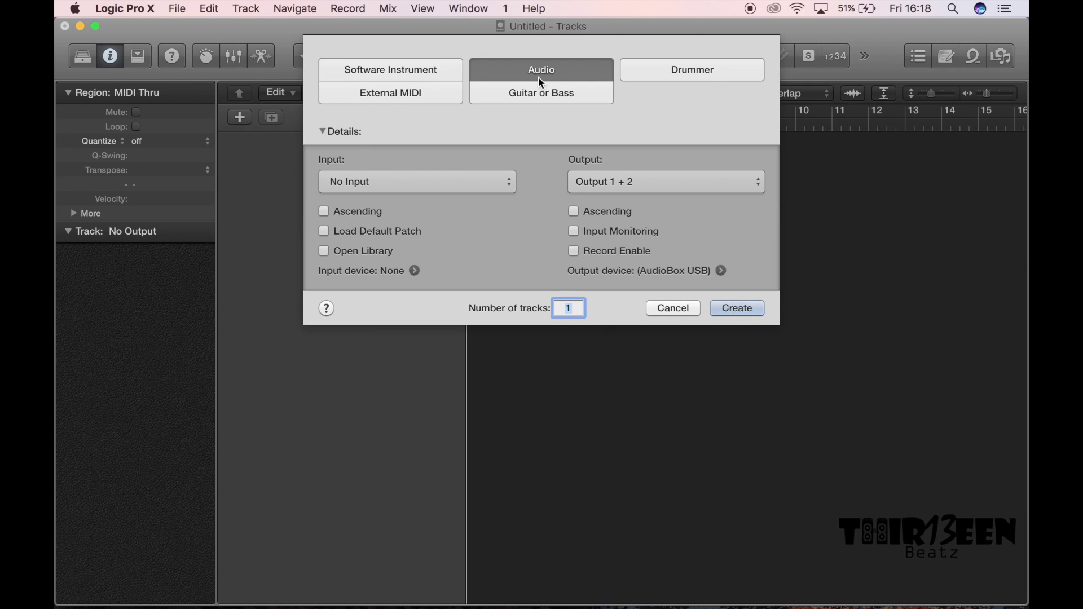
left_click(451, 73)
left_click(734, 265)
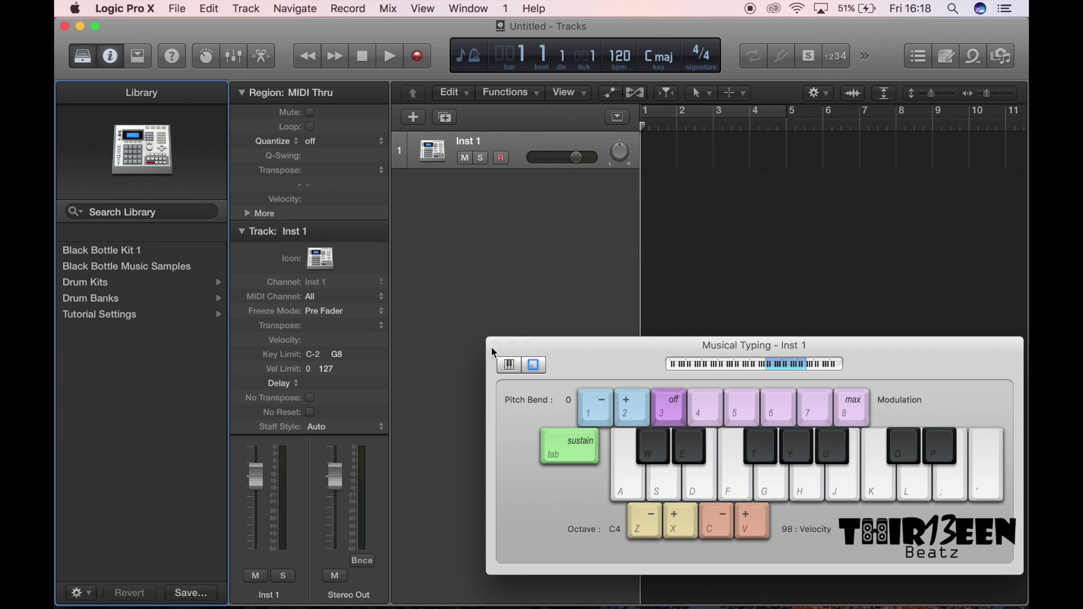
left_click(496, 345)
- Set Inst 1's Instrument slot to No Plug-in, removing Ultrabeat
left_click(248, 99)
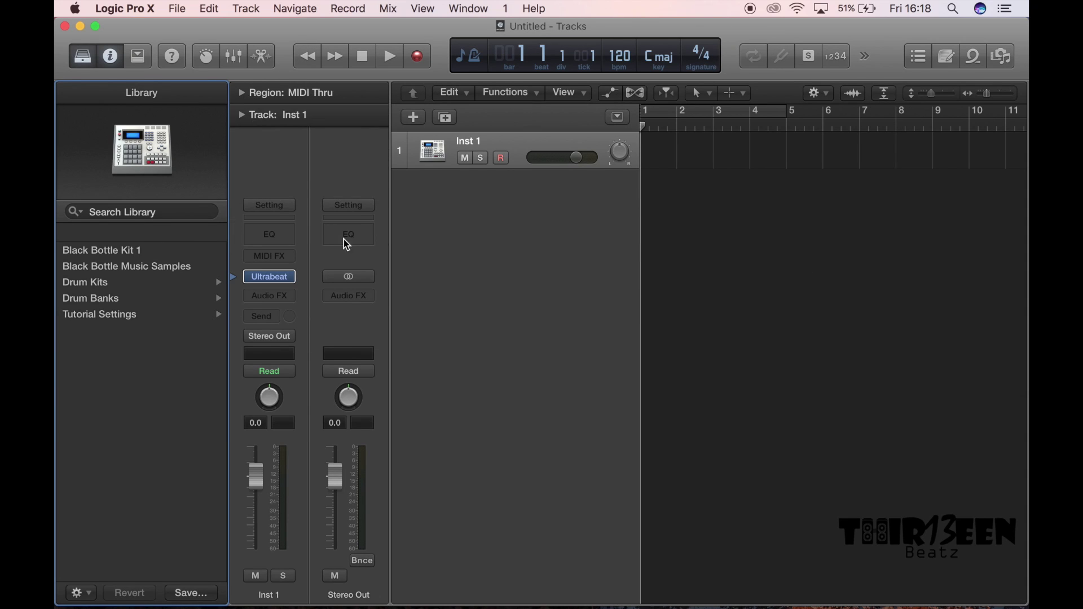
left_click(286, 277)
left_click(298, 296)
left_click(291, 276)
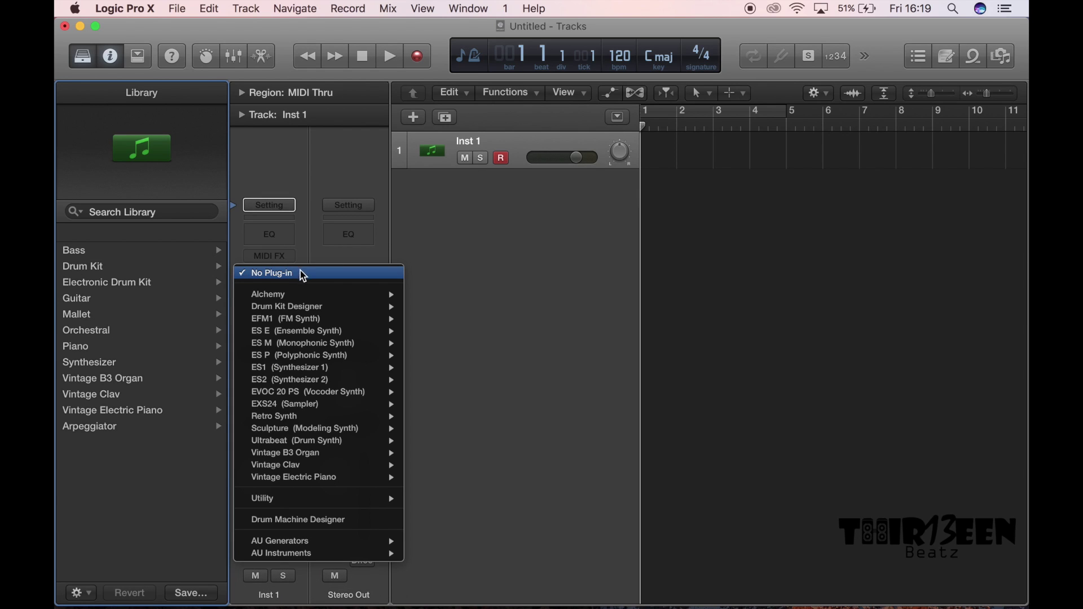
left_click(303, 176)
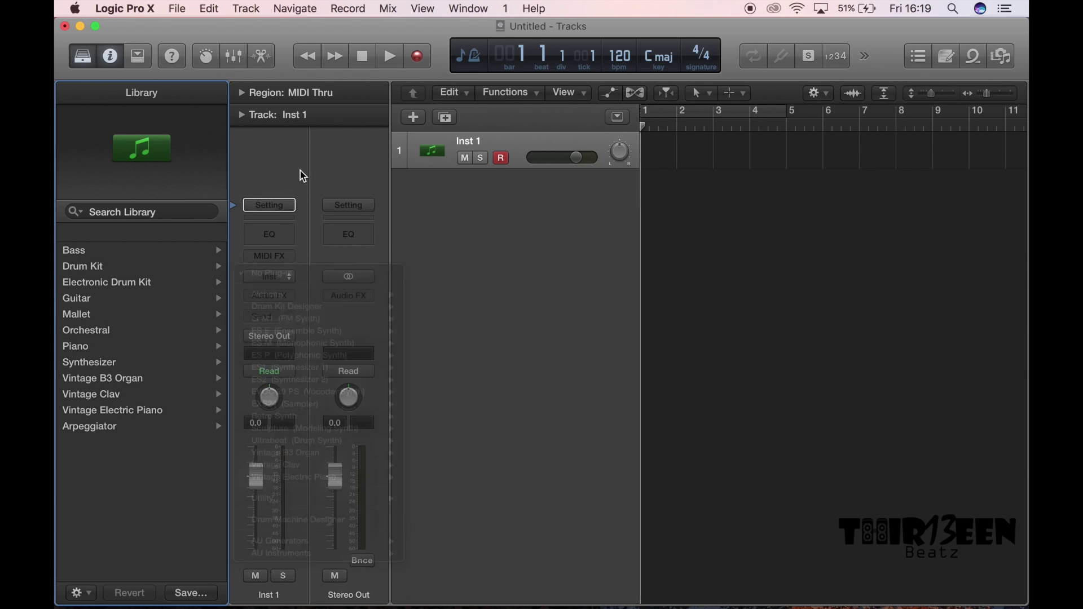
left_click(415, 117)
- Create a Software Instrument track, Inst 2, with the Empty Channel Strip option
left_click(671, 266)
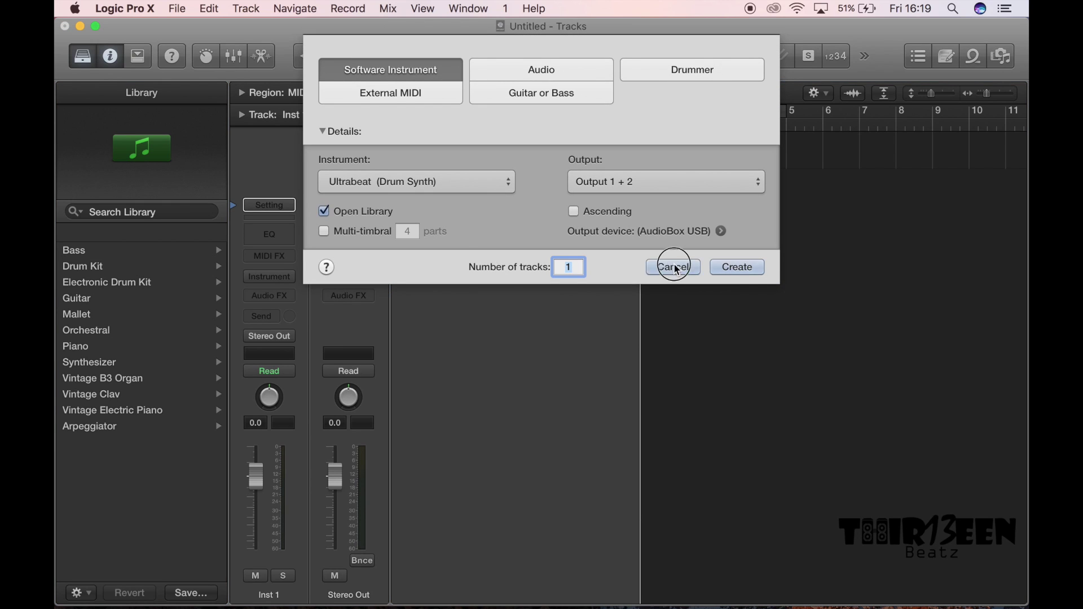
left_click(413, 116)
left_click(510, 182)
left_click(476, 209)
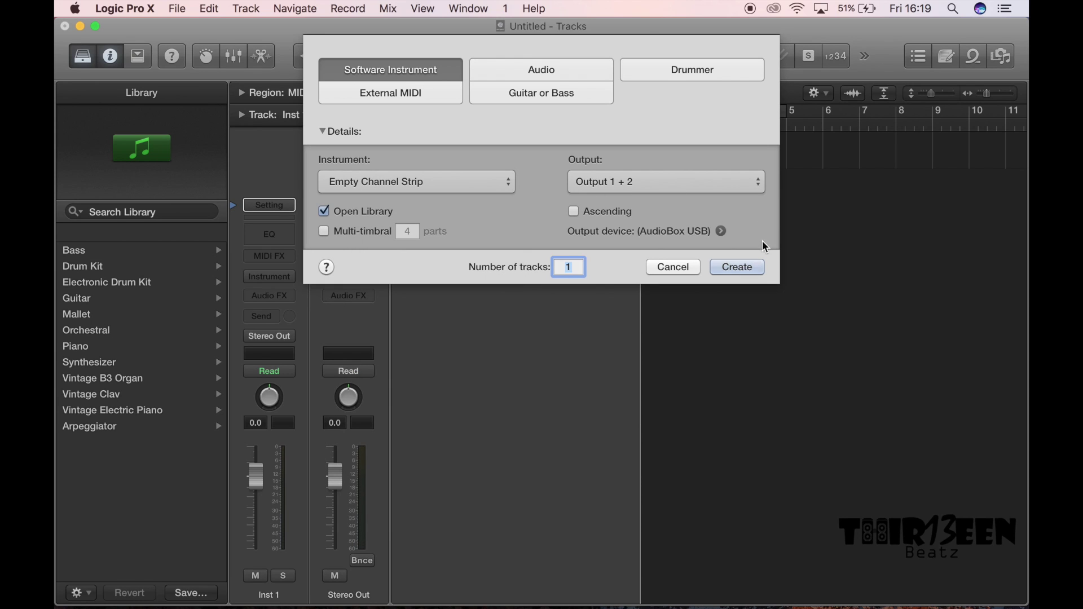
left_click(753, 265)
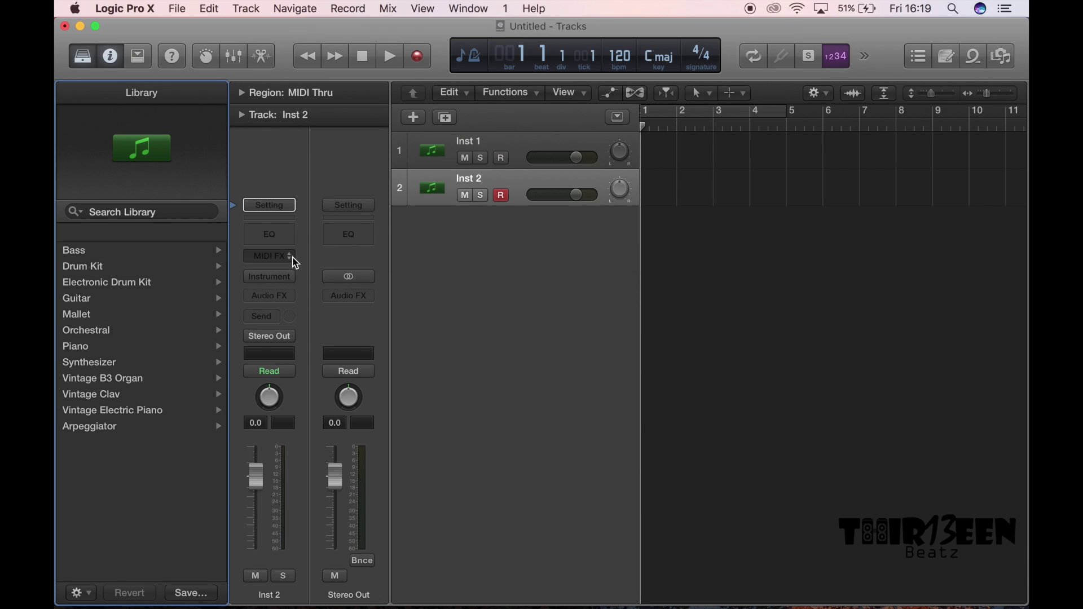
- Load Ultrabeat (Drum Synth) in Multi-Output mode on Inst 2
left_click(285, 278)
mouse_move(346, 442)
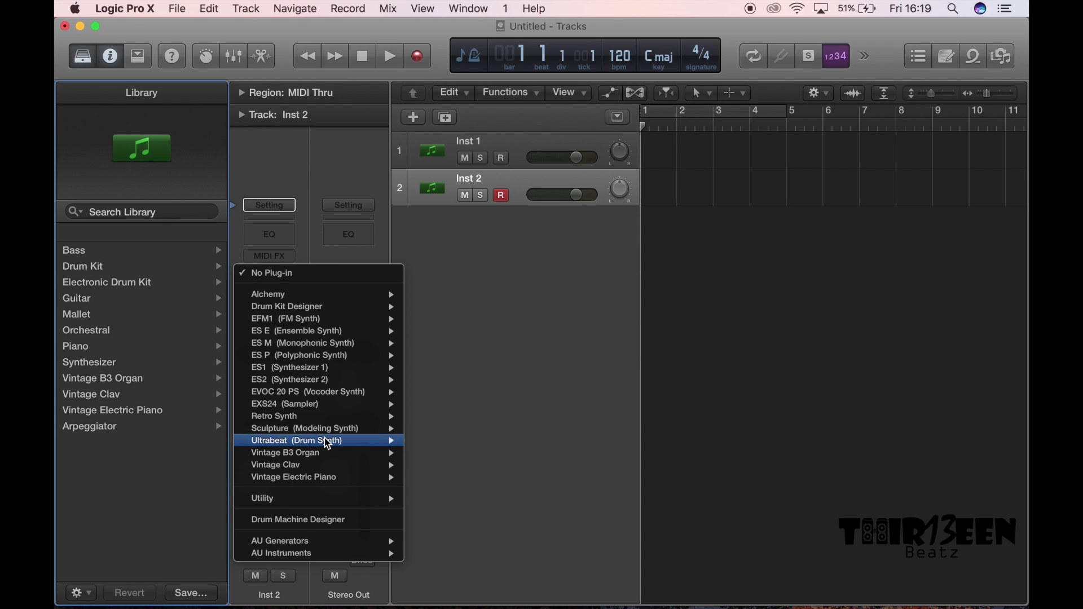
left_click(417, 453)
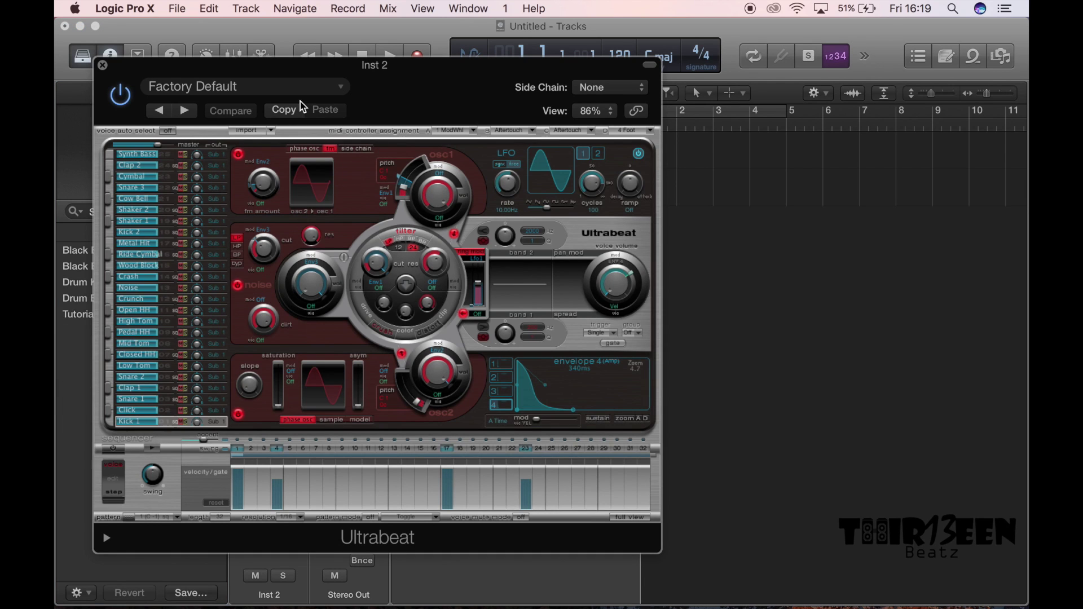
- Audition the Click and Kick 1 voices with Musical Typing, then toggle the Click voice mute
left_click(148, 410)
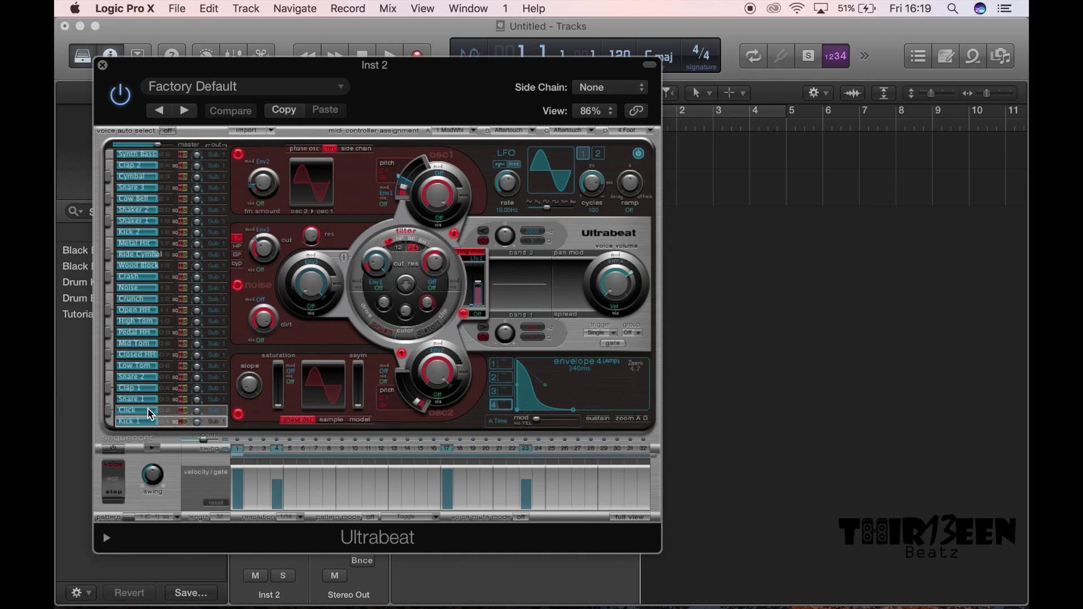
key("super+k")
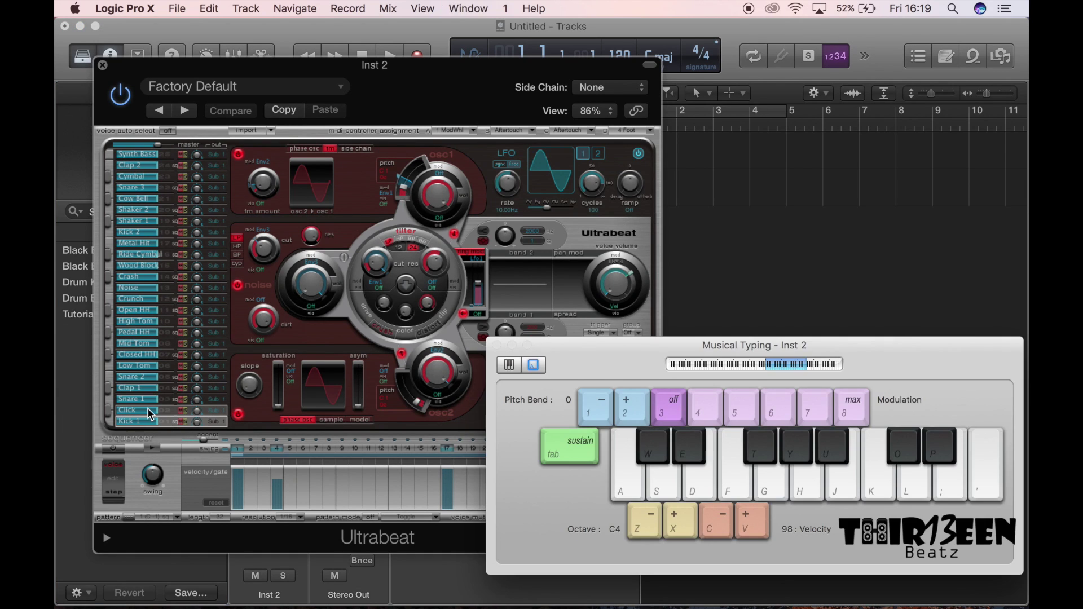
key("a")
left_click(147, 421)
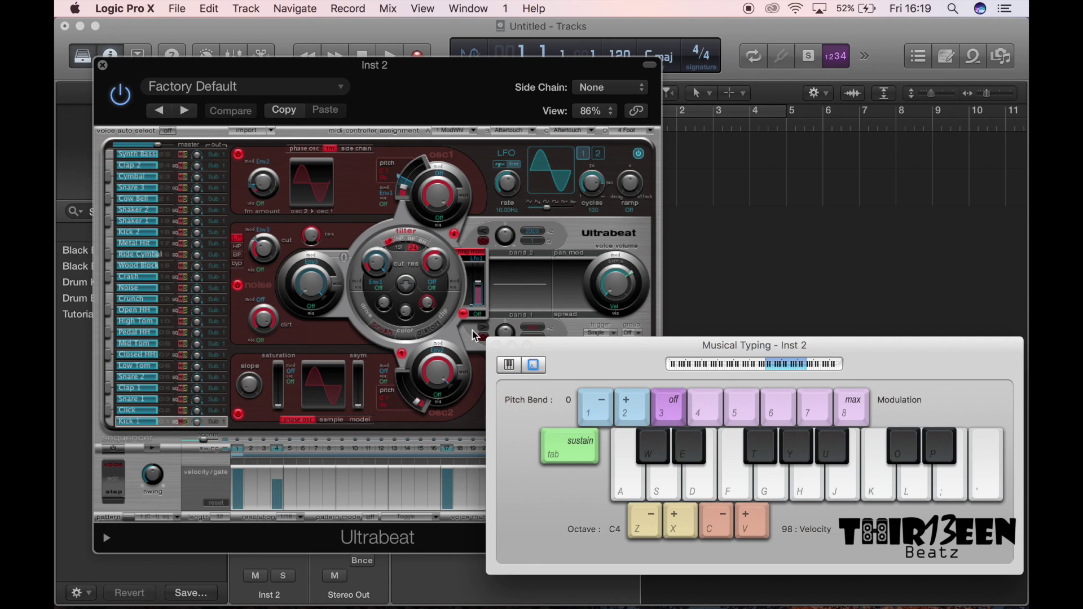
left_click(497, 345)
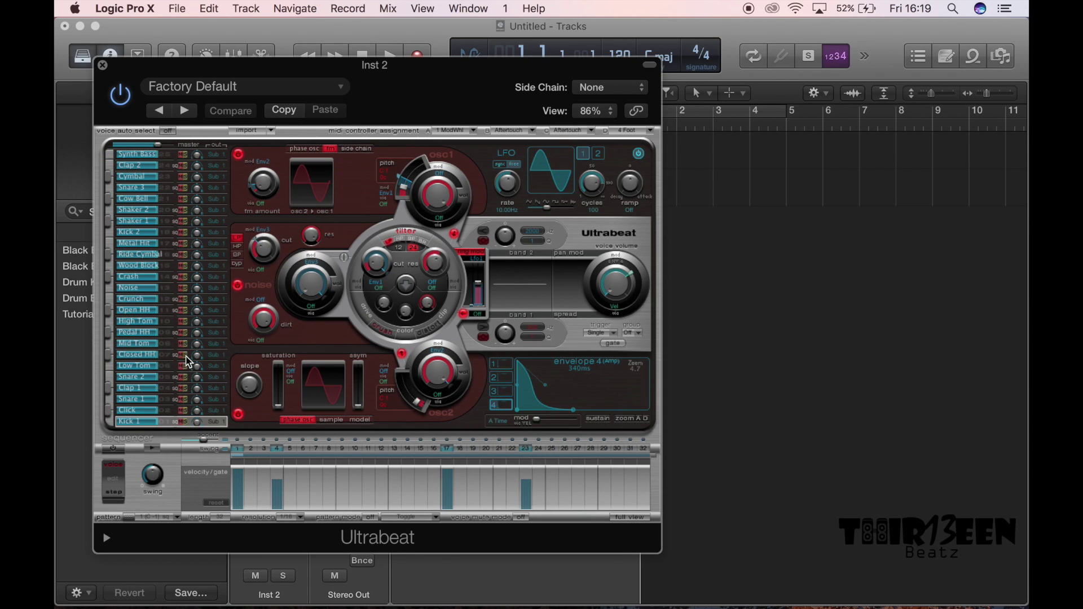
left_click(181, 412)
left_click(180, 412)
left_click(241, 88)
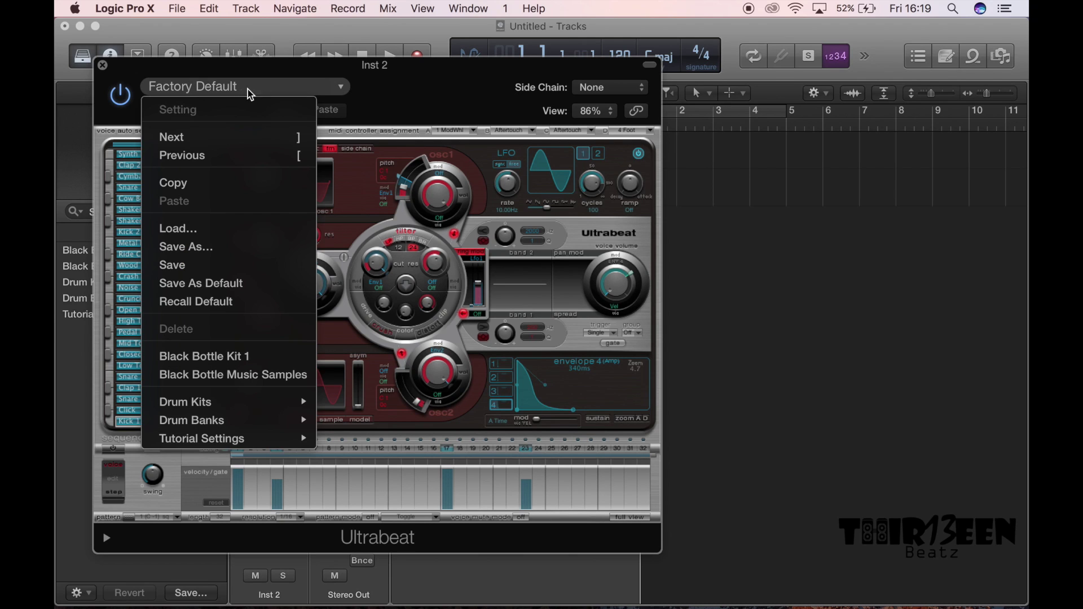
- Load the Drag & Drop Samples kit from Ultrabeat's Drum Kits settings
mouse_move(257, 409)
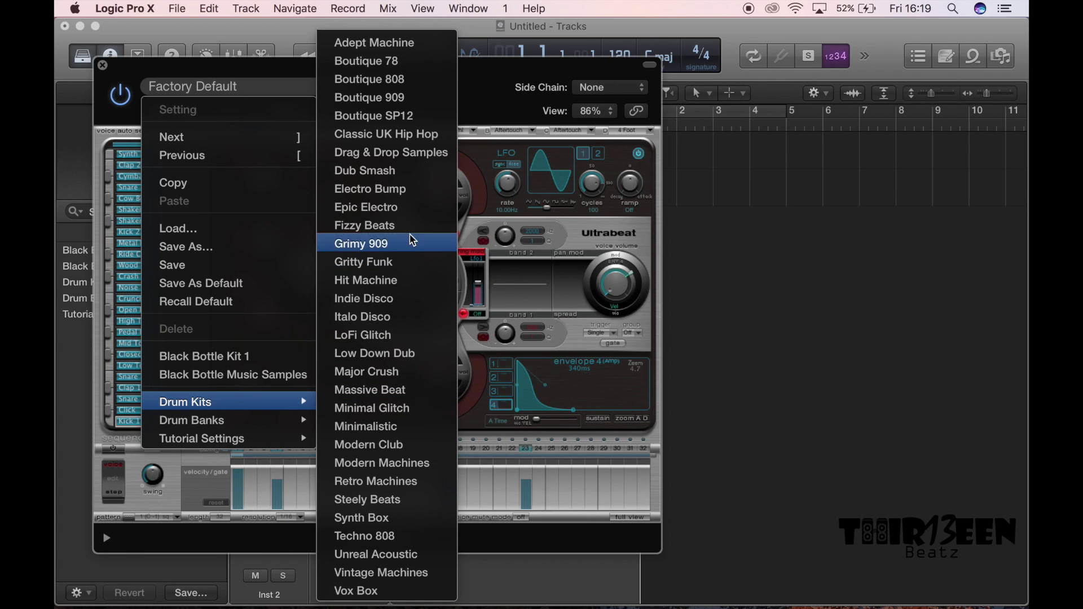
left_click(413, 158)
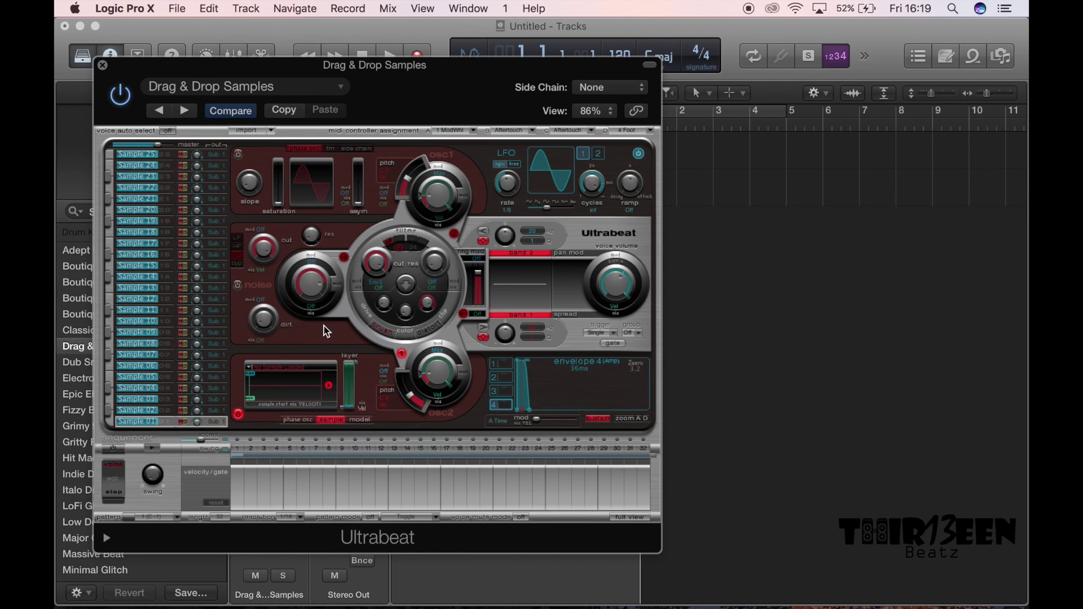
- Search This Mac in Finder for 'black bottle' and widen the Name column
mouse_move(216, 607)
left_click(93, 584)
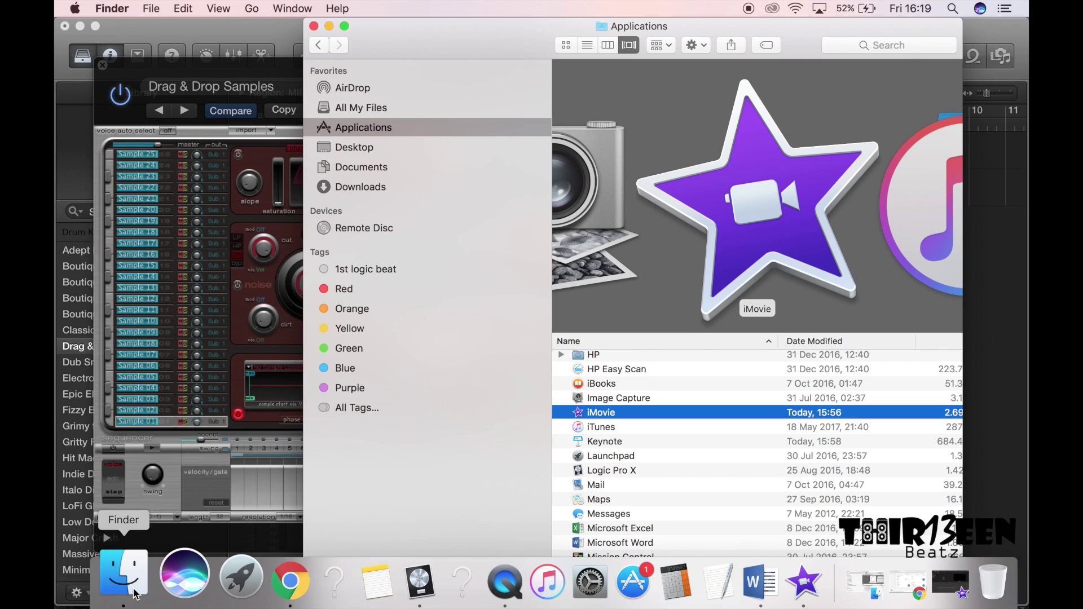
left_click(855, 48)
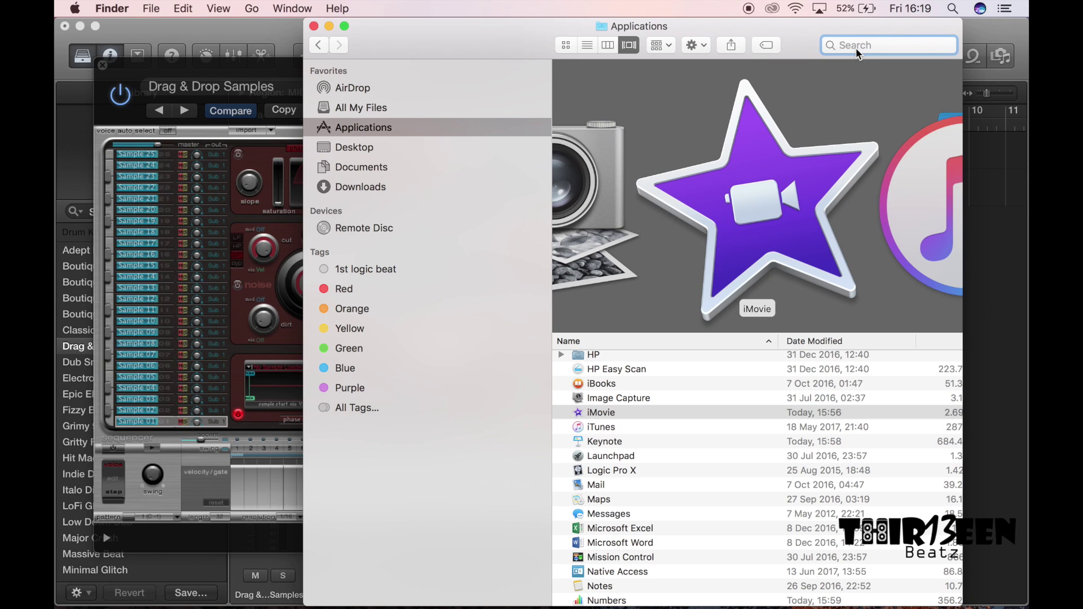
type("black")
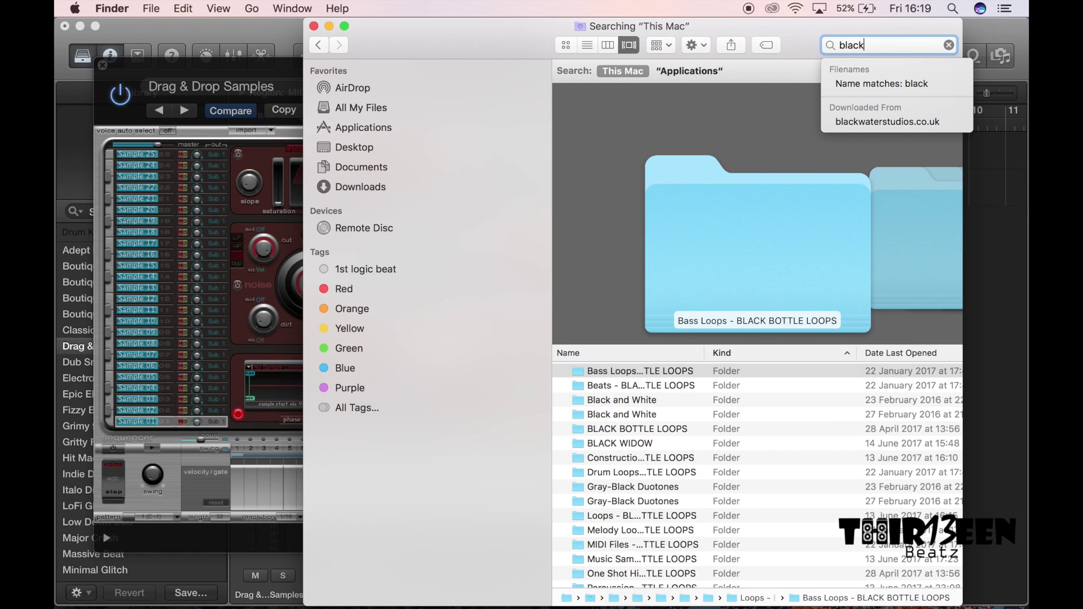
type(" bo")
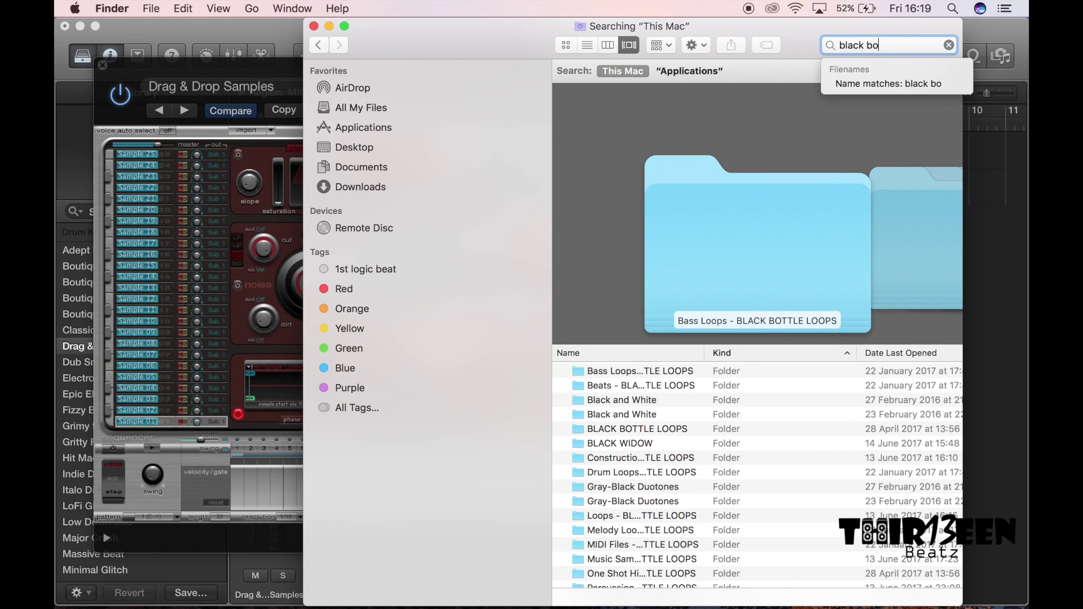
type("ttle")
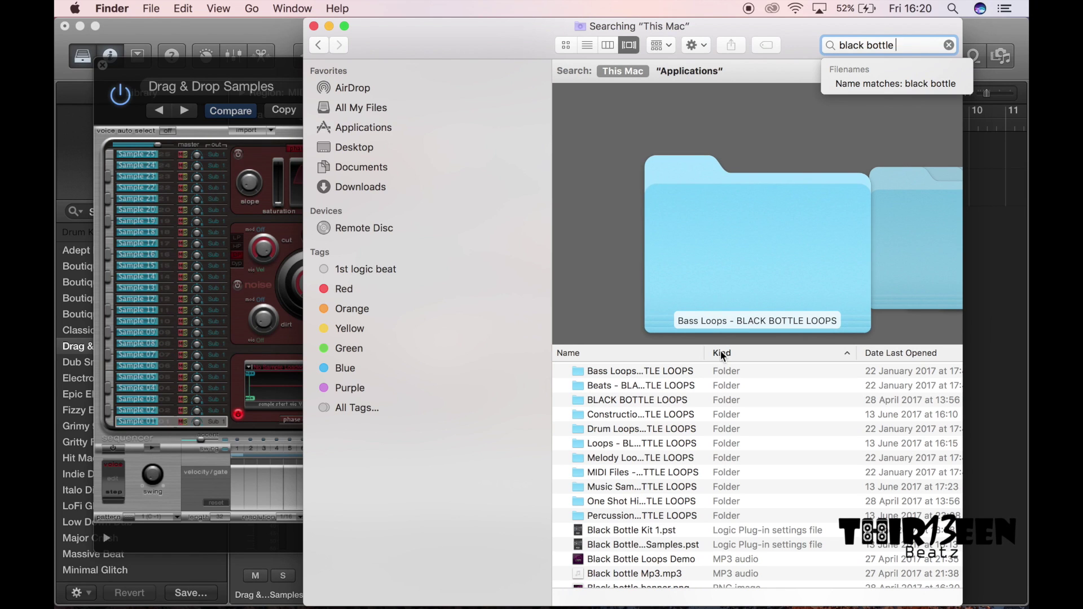
left_click_drag(705, 354, 785, 354)
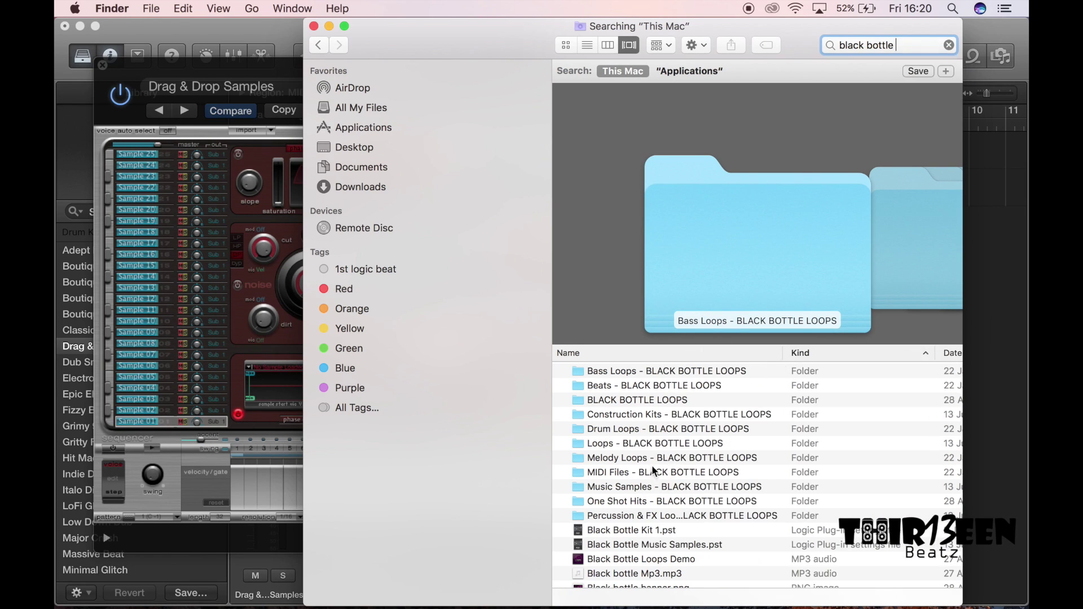
- Open Construction Kits, expand 100CARS_94_A#_KIT, and select 808BASSKIT.wav
double_click(668, 412)
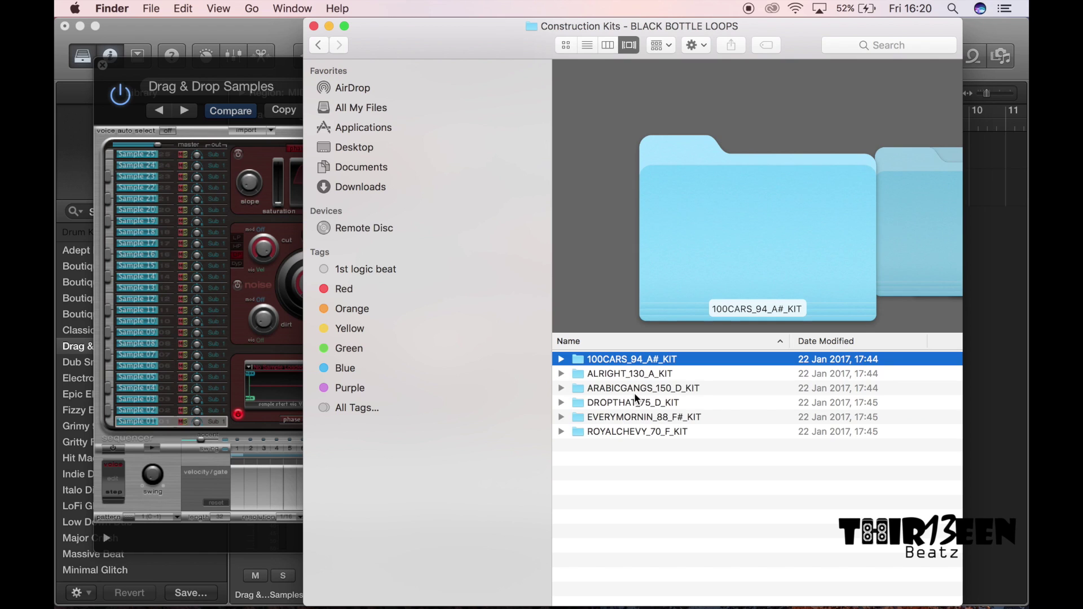
key("Right")
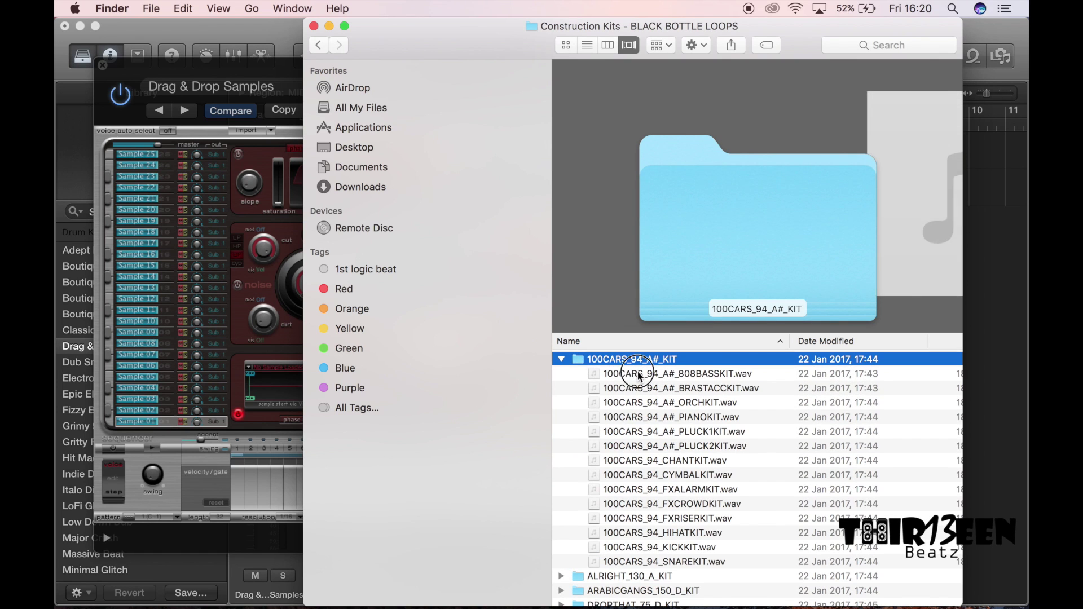
key("Down")
key("Down")
key("Down")
key("Down")
key("Down")
key("Down")
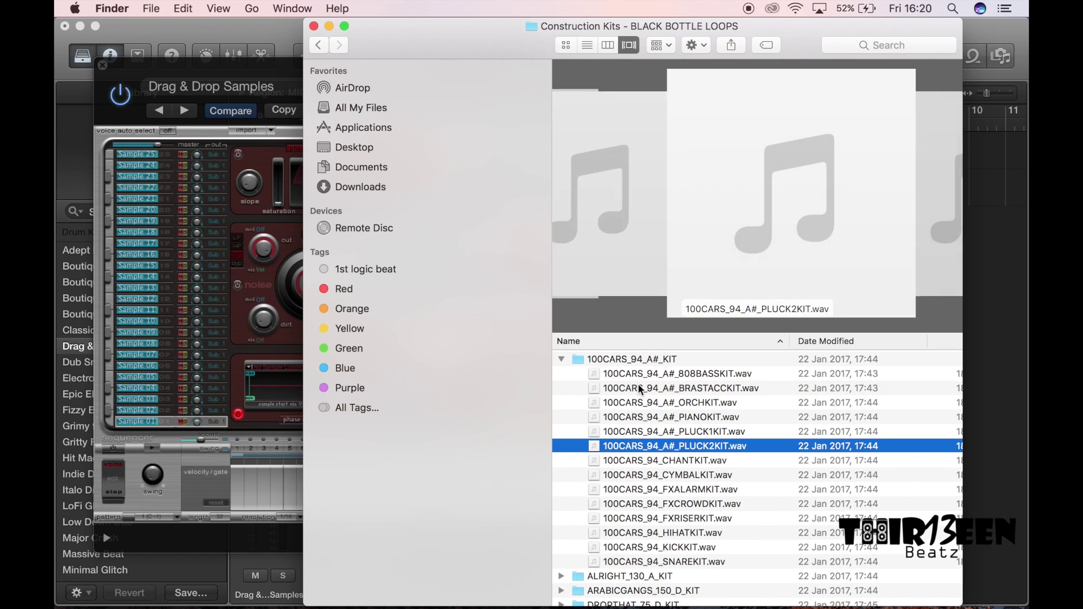
left_click(661, 374)
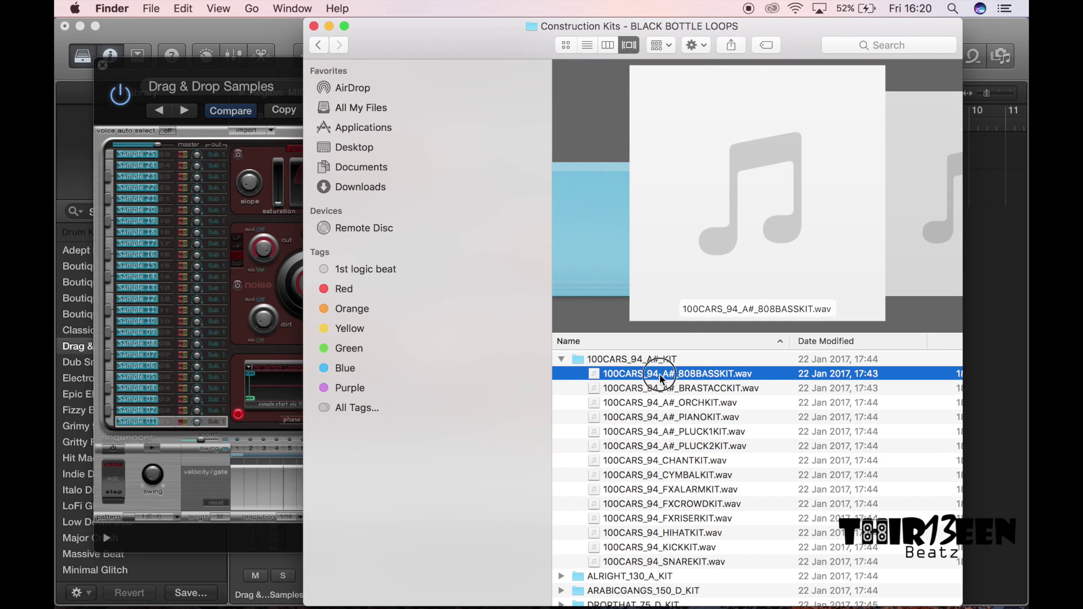
- Drag the 808BASSKIT.wav file into Ultrabeat's sample oscillator slot
left_click_drag(661, 377, 511, 374)
left_click_drag(527, 41, 670, 42)
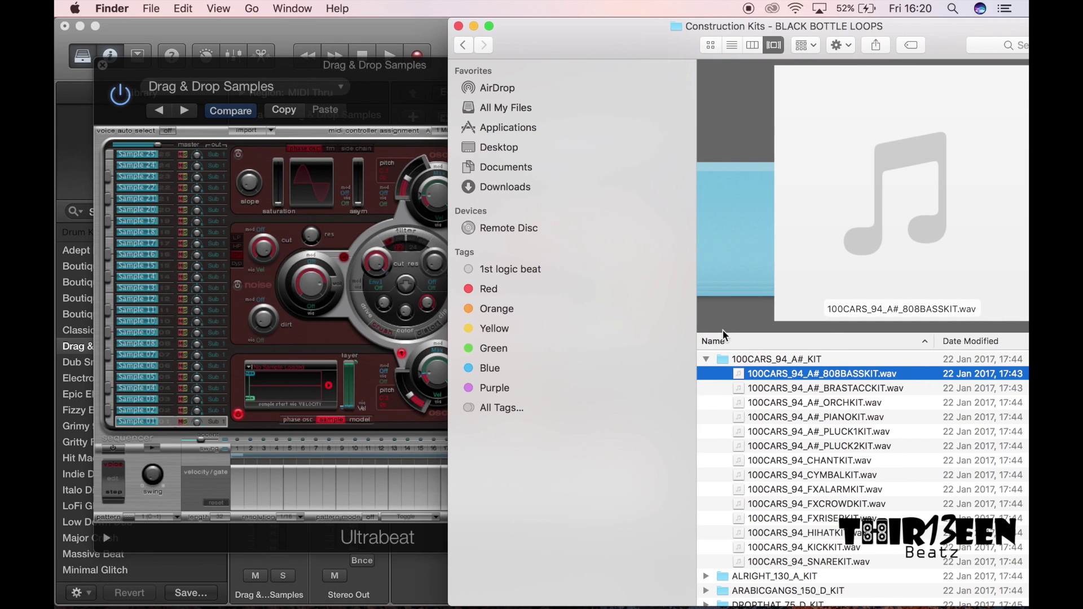
left_click_drag(778, 374, 292, 382)
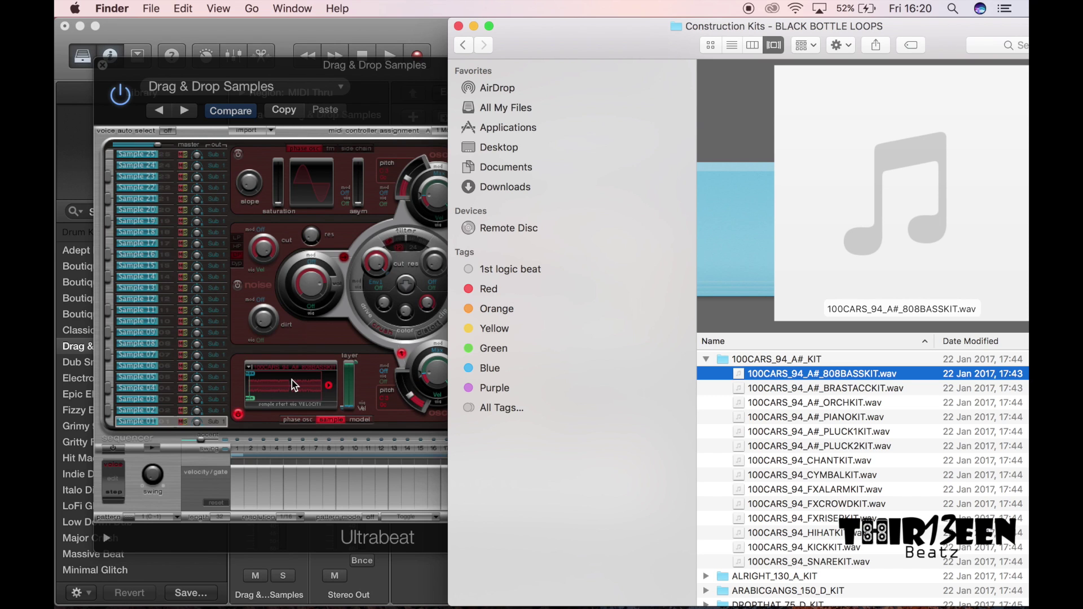
left_click(400, 86)
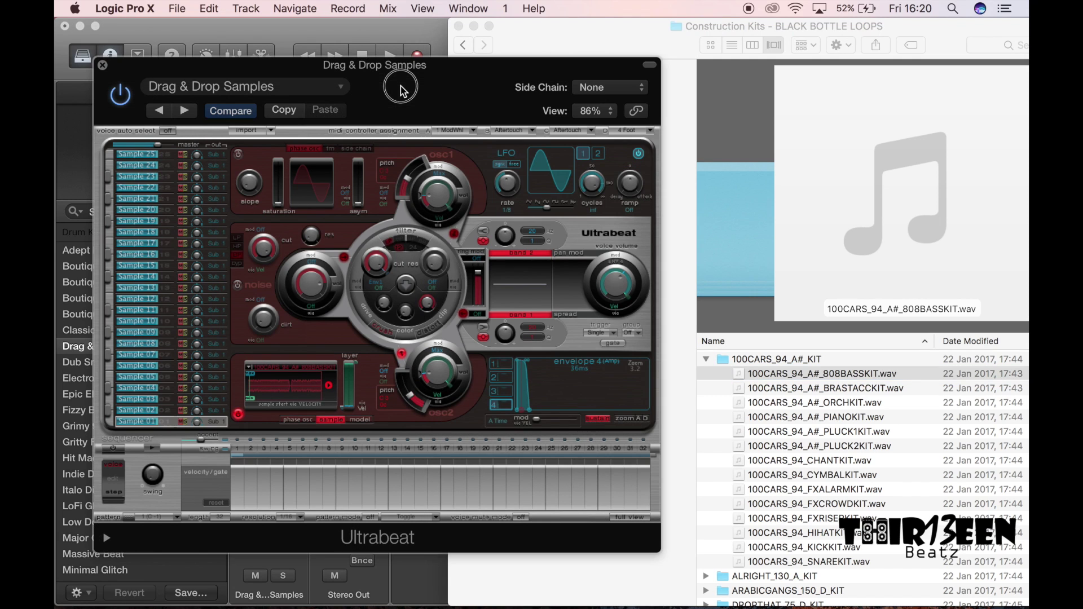
- Close Finder, play a test note with Musical Typing key A, then close Ultrabeat
left_click(459, 27)
left_click_drag(434, 73, 531, 314)
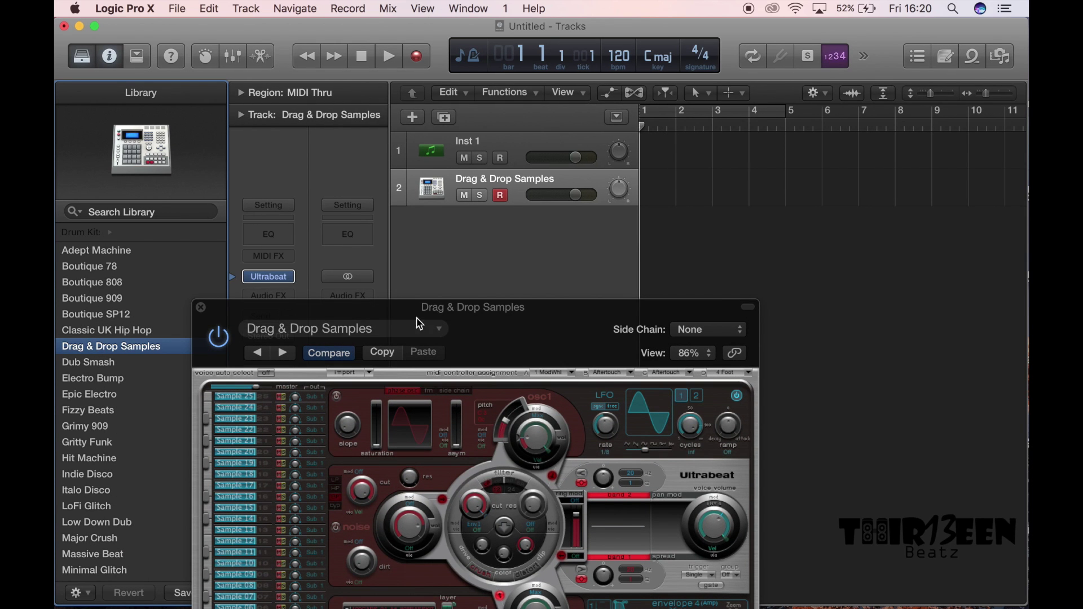
left_click_drag(469, 335, 606, 298)
key("super+k")
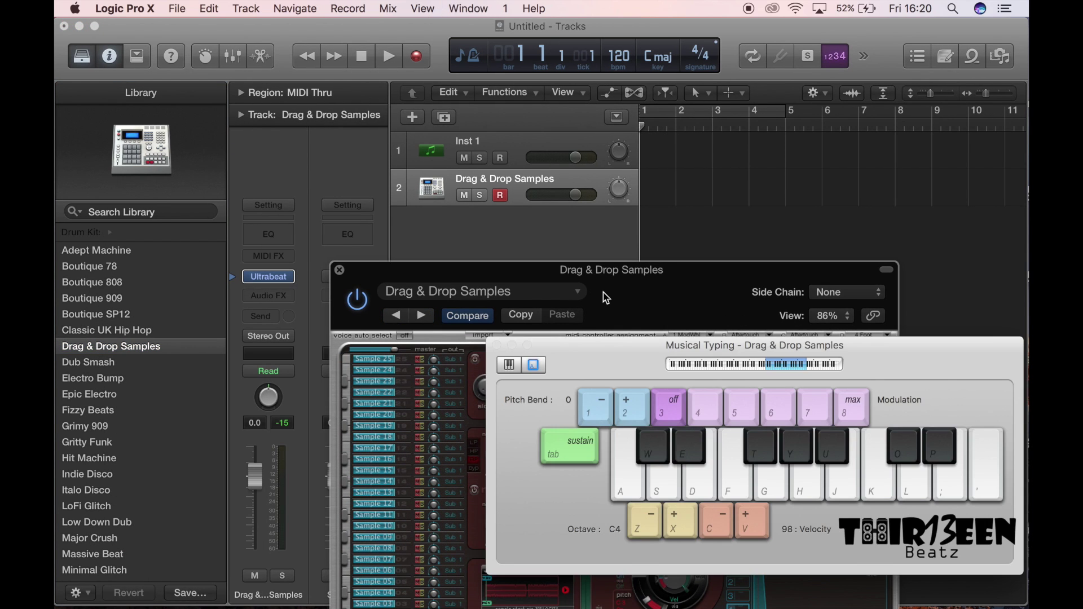
key("a")
left_click(497, 346)
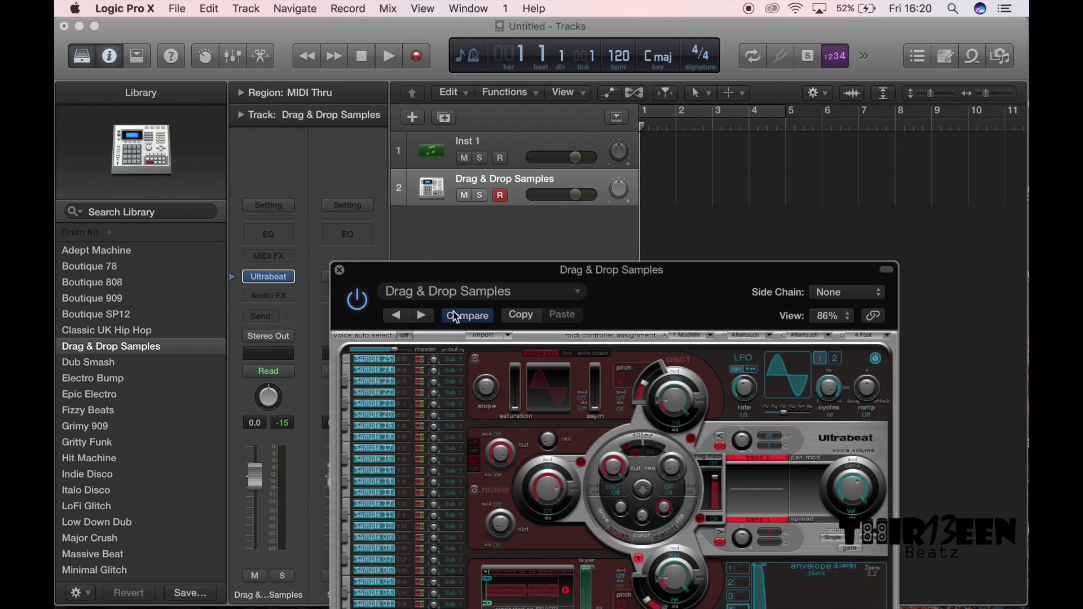
left_click_drag(432, 275, 539, 192)
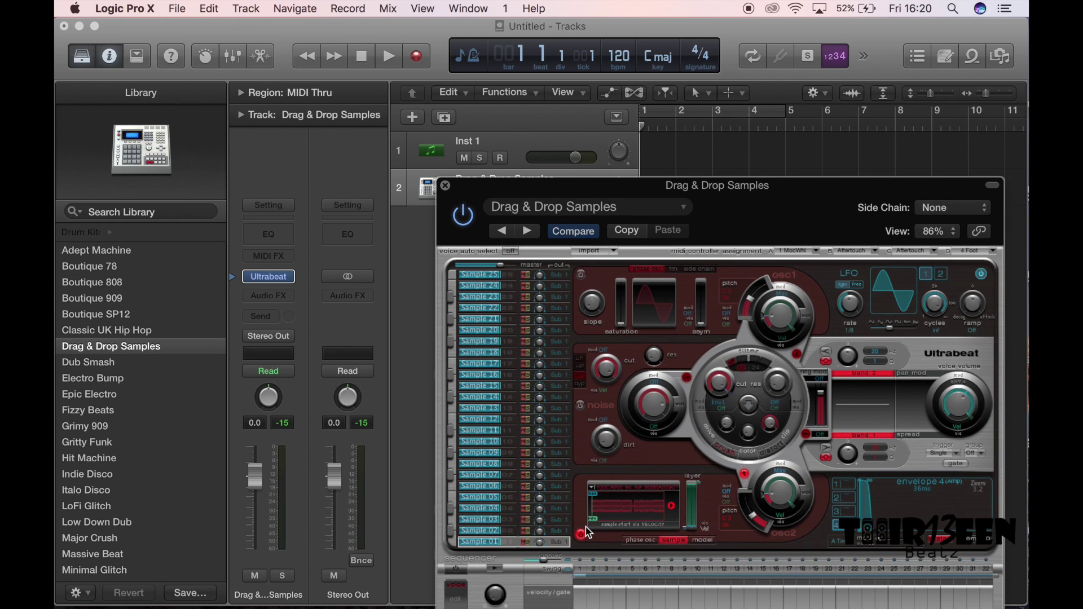
left_click(446, 186)
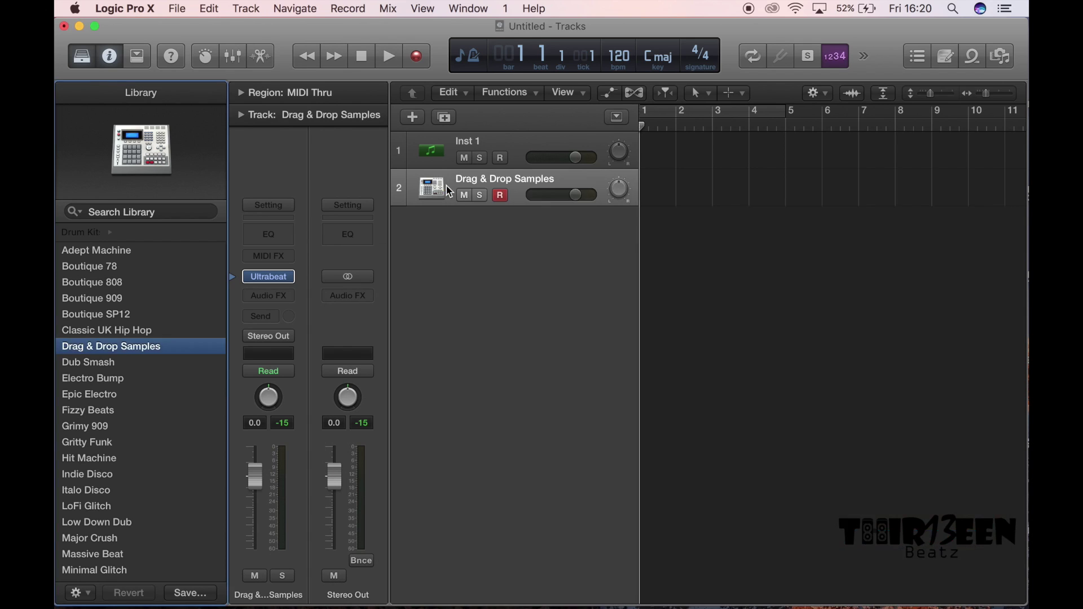